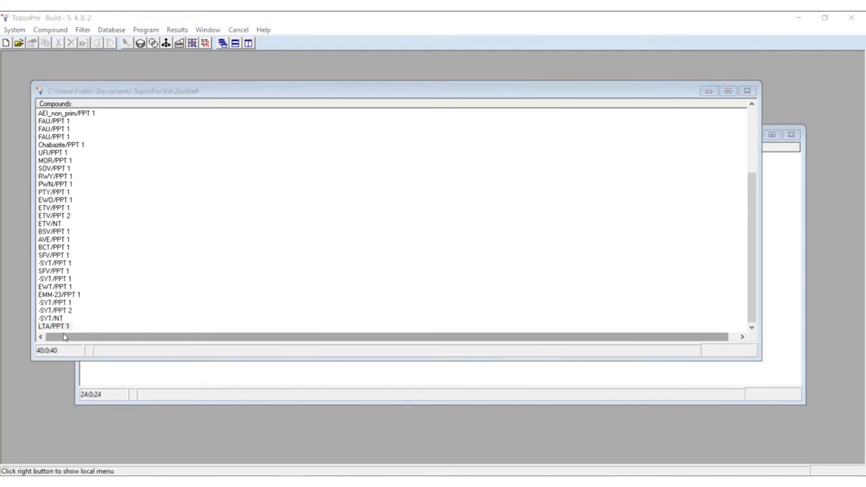
- Open the LTA/PPT 1 compound in IsoCryst and rotate the tile net to view its cage structure in 3D
{"action": "left_click", "coordinate": [64, 328]}
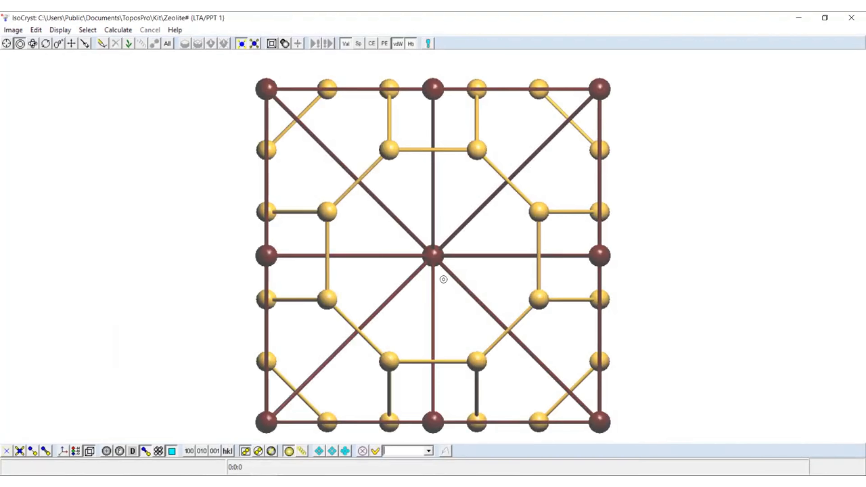
{"action": "left_click", "coordinate": [35, 45]}
{"action": "left_click_drag", "start_coordinate": [125, 145], "coordinate": [161, 164]}
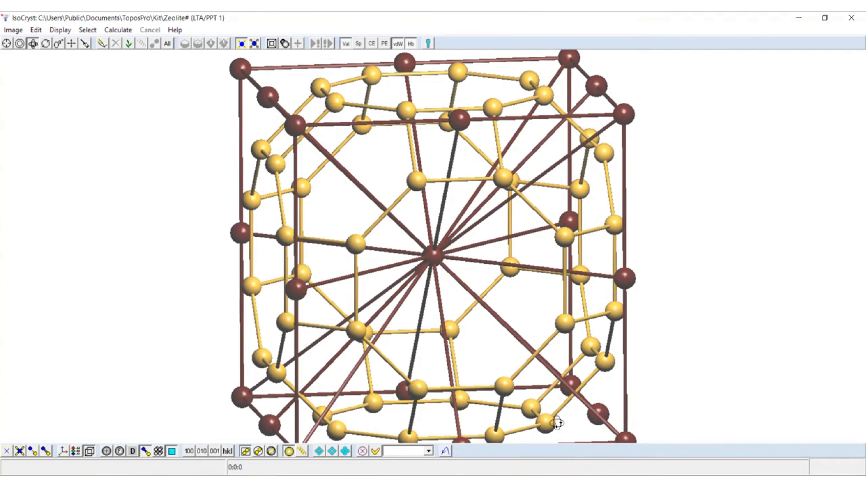
{"action": "left_click_drag", "start_coordinate": [515, 312], "coordinate": [447, 317]}
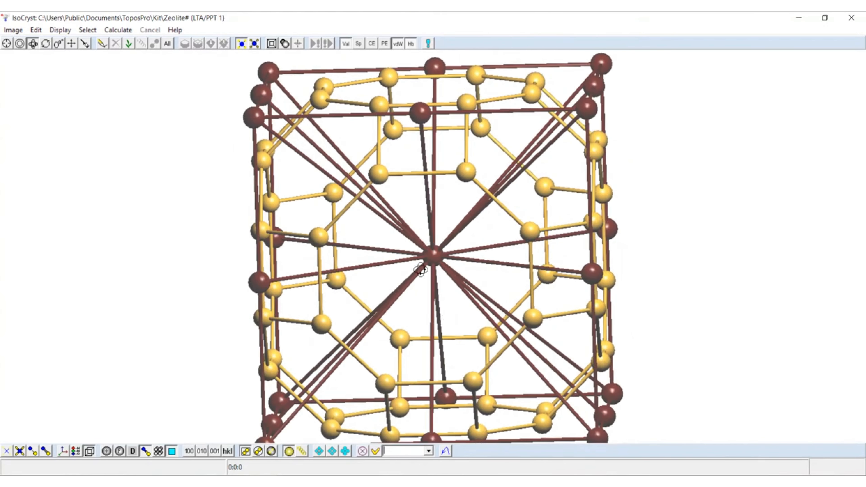
{"action": "left_click_drag", "start_coordinate": [441, 275], "coordinate": [415, 229]}
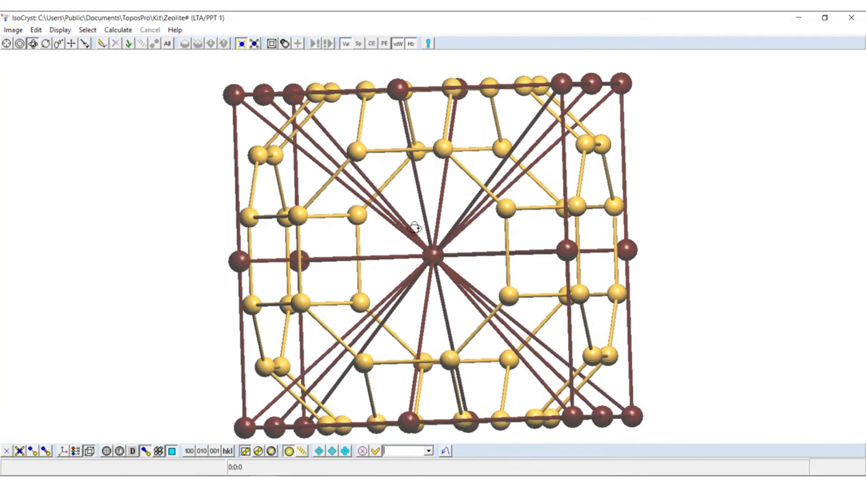
{"action": "mouse_move", "coordinate": [426, 269]}
{"action": "left_mouse_down"}
{"action": "mouse_move", "coordinate": [454, 267]}
{"action": "mouse_move", "coordinate": [427, 258]}
{"action": "mouse_move", "coordinate": [432, 272]}
{"action": "mouse_move", "coordinate": [460, 271]}
{"action": "mouse_move", "coordinate": [422, 271]}
{"action": "left_mouse_up"}
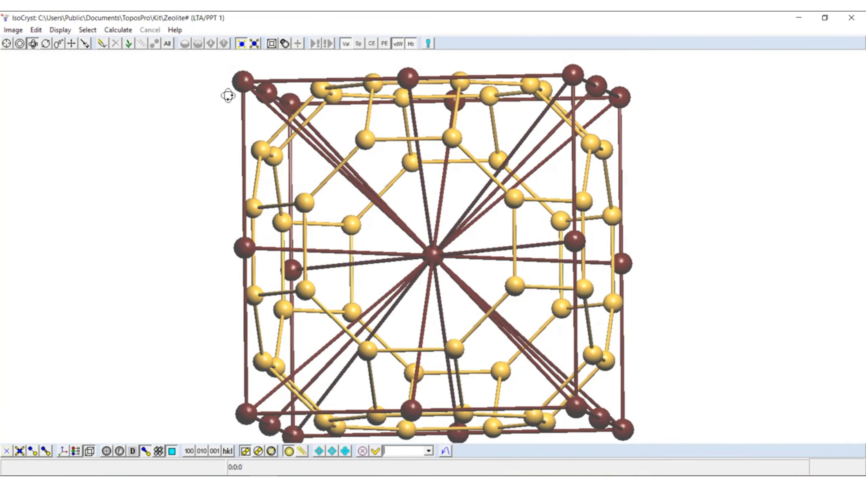
{"action": "left_click_drag", "start_coordinate": [252, 249], "coordinate": [223, 229]}
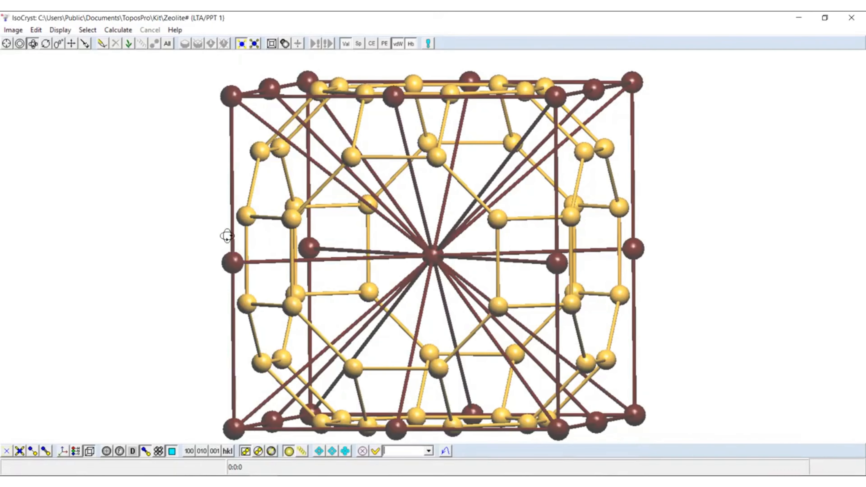
- Grow the LTA/PPT 1 net beyond one cell, examine the extended structure from another angle, and close the viewer
{"action": "key", "text": "ctrl+g"}
{"action": "left_click_drag", "start_coordinate": [487, 311], "coordinate": [191, 201]}
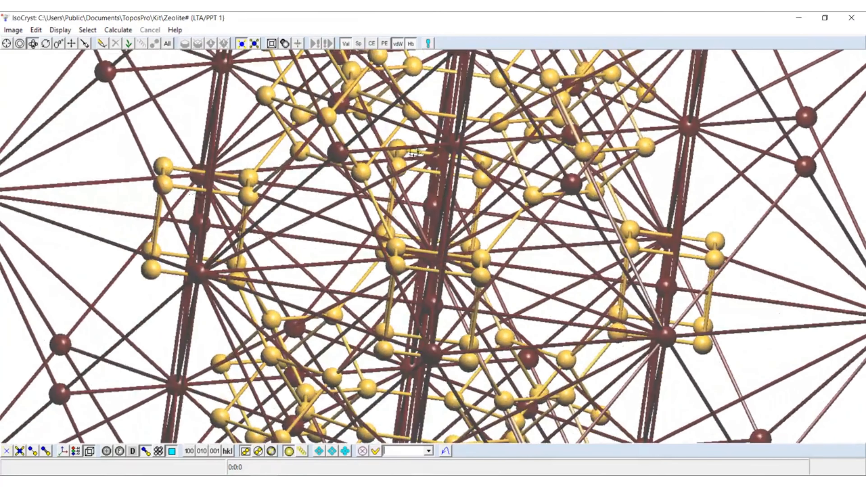
{"action": "left_click", "coordinate": [858, 16]}
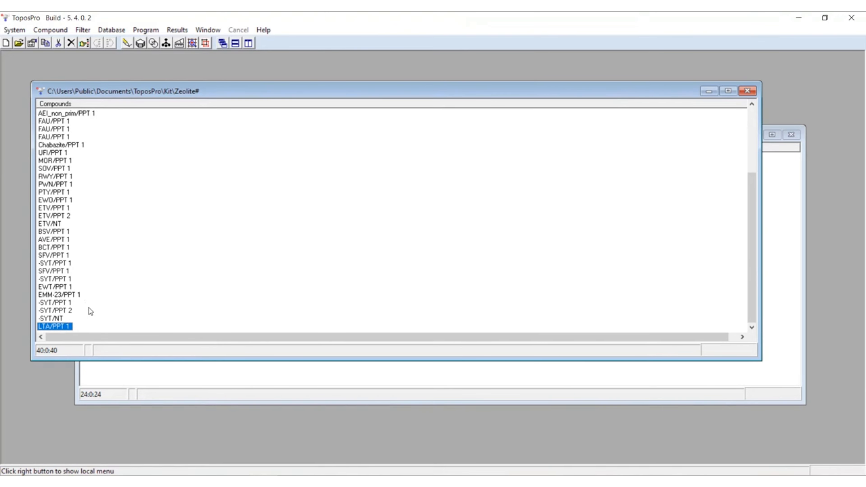
- View the stored data record of LTA/PPT 1 and examine the tile entries and their neighbour lists
{"action": "right_click", "coordinate": [72, 328]}
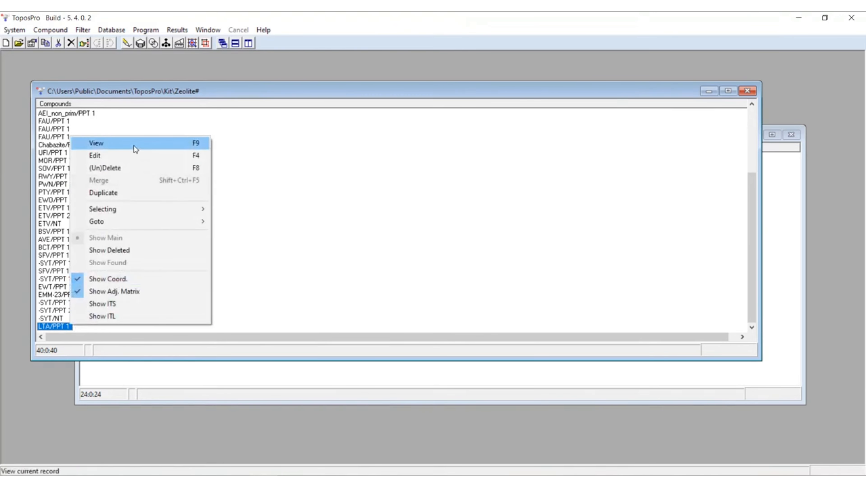
{"action": "left_click", "coordinate": [102, 143]}
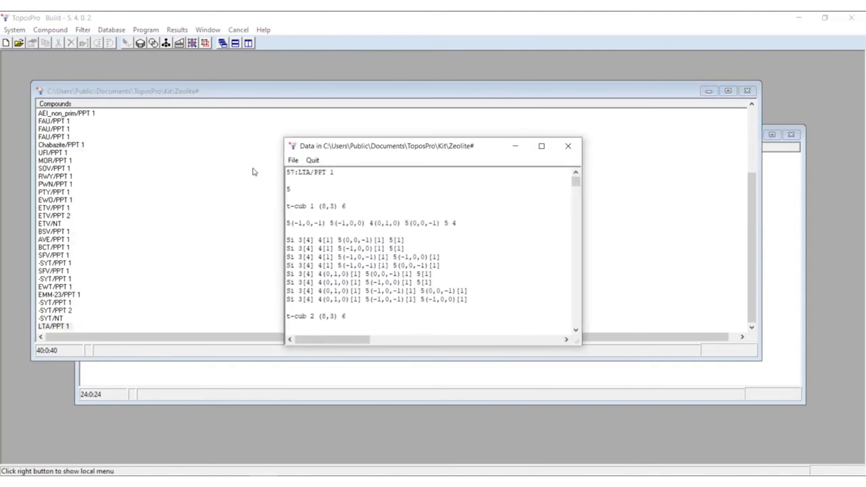
{"action": "scroll", "coordinate": [343, 248], "scroll_direction": "down", "scroll_amount": 4}
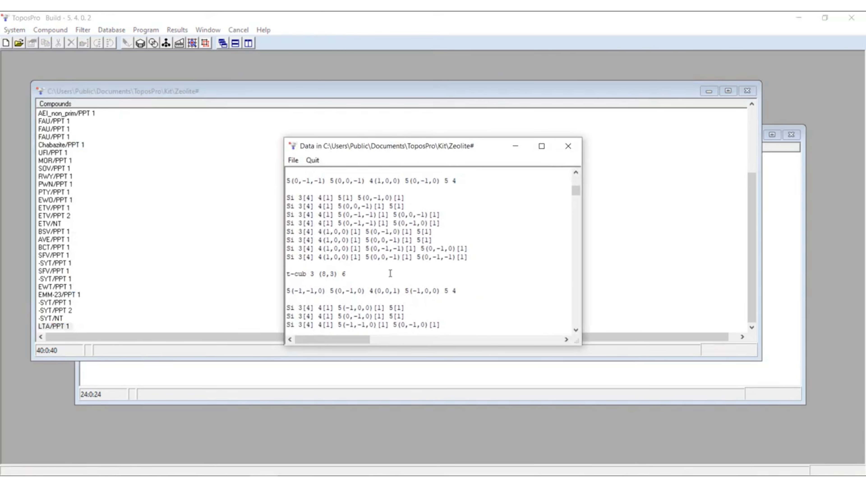
{"action": "scroll", "coordinate": [375, 259], "scroll_direction": "up", "scroll_amount": 4}
{"action": "scroll", "coordinate": [426, 274], "scroll_direction": "down", "scroll_amount": 8}
{"action": "scroll", "coordinate": [426, 274], "scroll_direction": "down", "scroll_amount": 4}
{"action": "scroll", "coordinate": [426, 276], "scroll_direction": "up", "scroll_amount": 15}
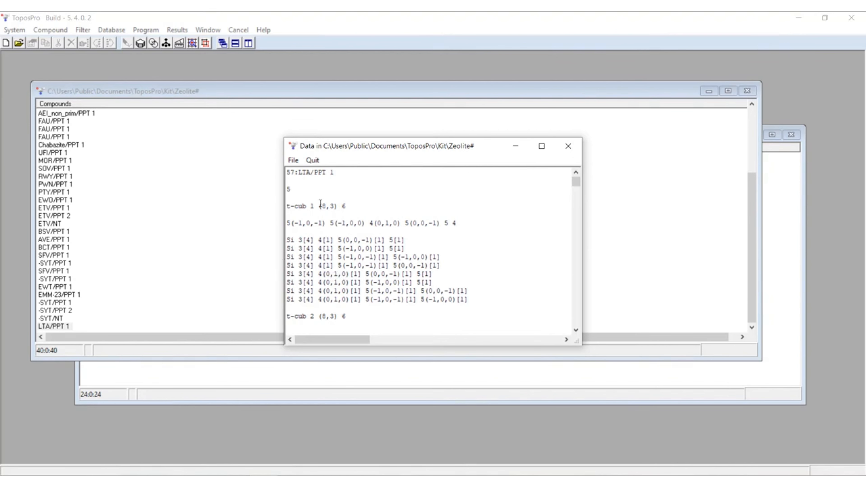
- Save the LTA/PPT 1 data as LTA.txt on the desktop and review the tile listings and coordinates in Notepad++
{"action": "left_click", "coordinate": [293, 160]}
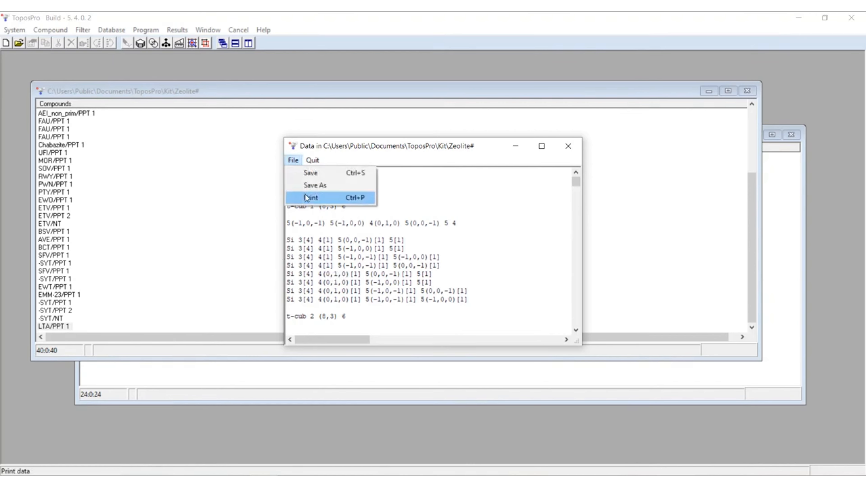
{"action": "left_click", "coordinate": [308, 186]}
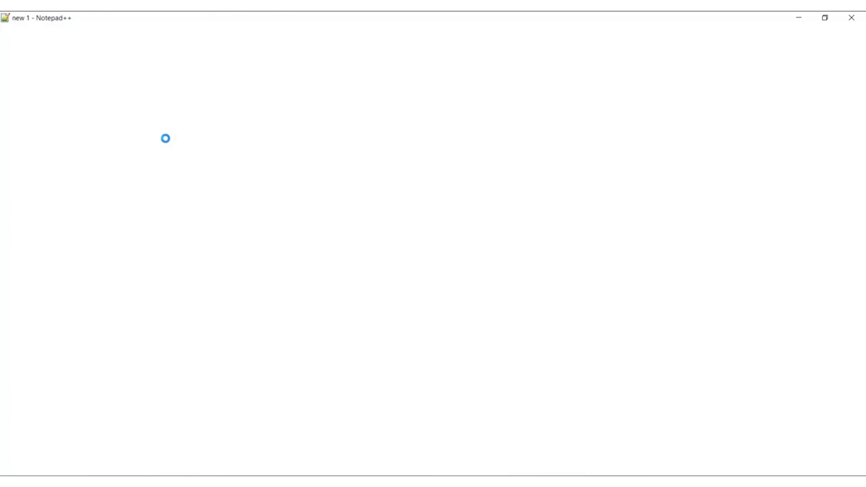
{"action": "scroll", "coordinate": [235, 205], "scroll_direction": "down", "scroll_amount": 20}
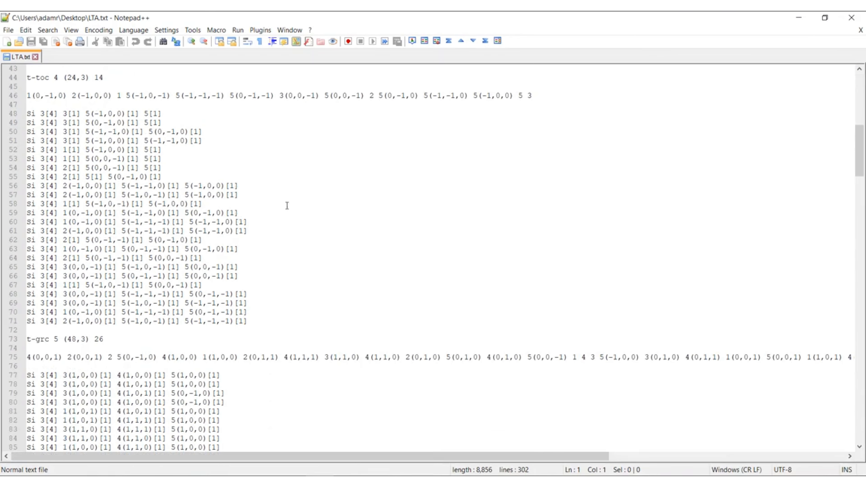
{"action": "scroll", "coordinate": [343, 227], "scroll_direction": "down", "scroll_amount": 15}
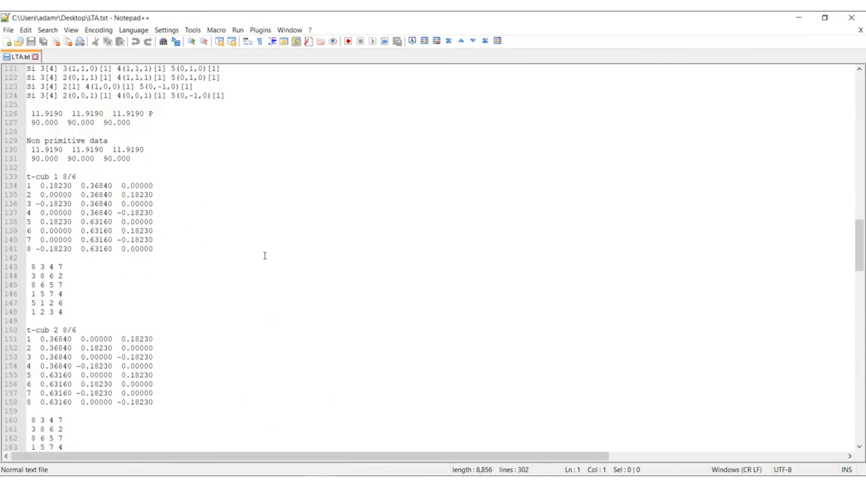
{"action": "scroll", "coordinate": [228, 245], "scroll_direction": "up", "scroll_amount": 20}
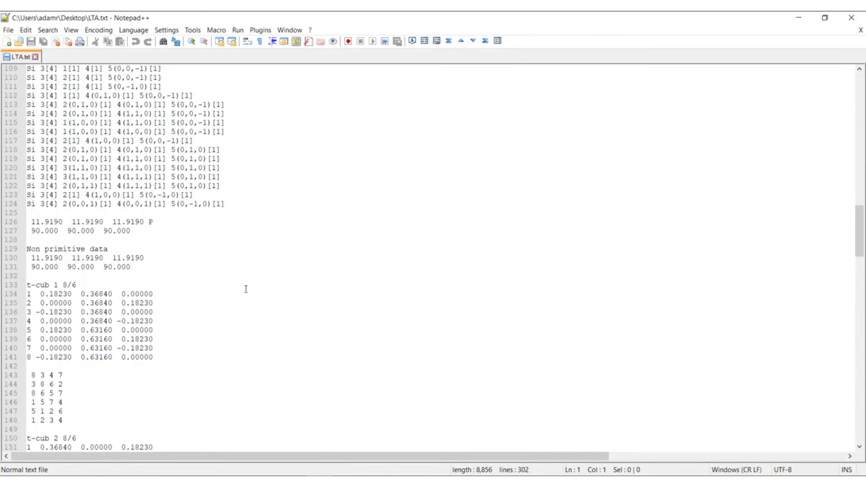
{"action": "scroll", "coordinate": [296, 279], "scroll_direction": "up", "scroll_amount": 16}
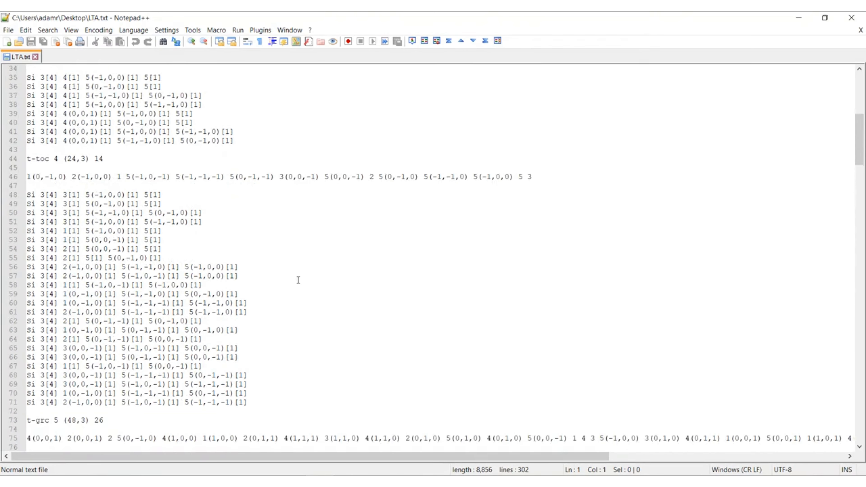
{"action": "scroll", "coordinate": [298, 278], "scroll_direction": "up", "scroll_amount": 6}
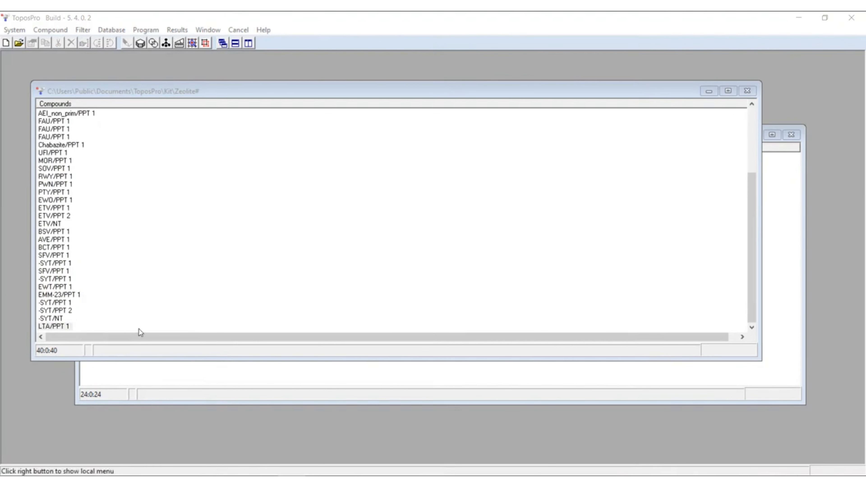
- Reopen the ADS results for the Zeolite database in ToposPro and review the LTA report from its heading to the tiling summary
{"action": "left_click", "coordinate": [56, 328]}
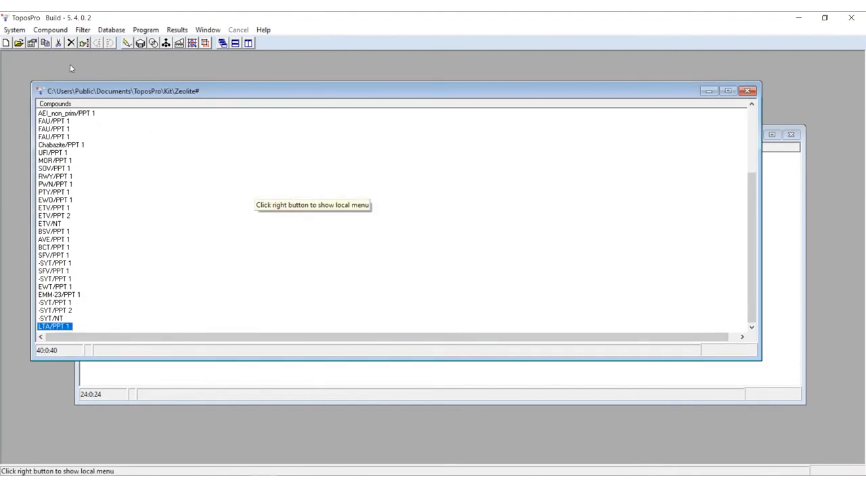
{"action": "left_click", "coordinate": [146, 30]}
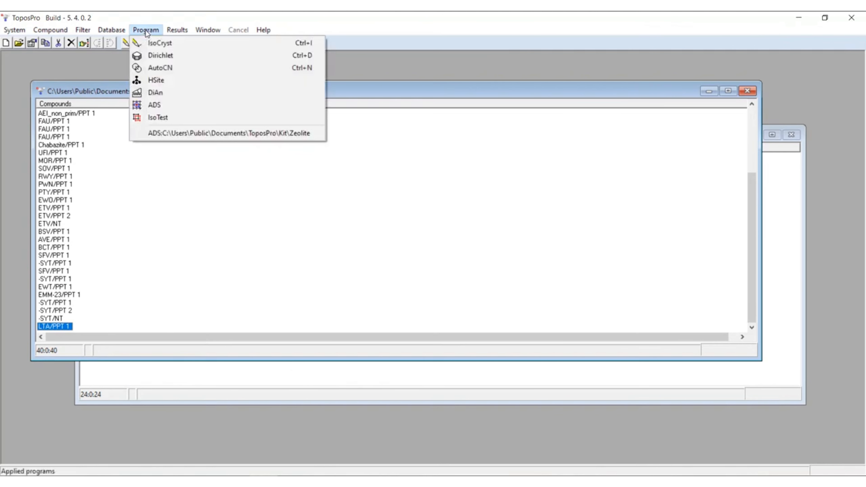
{"action": "left_click", "coordinate": [189, 134]}
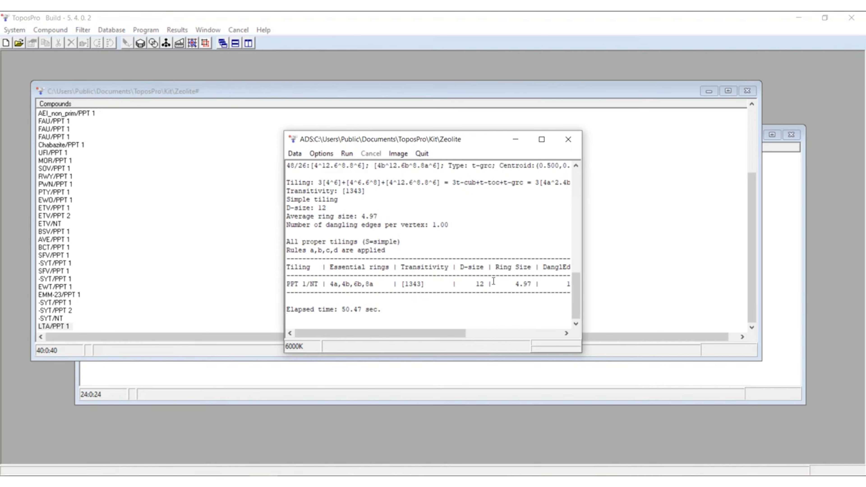
{"action": "left_click_drag", "start_coordinate": [577, 293], "coordinate": [576, 184]}
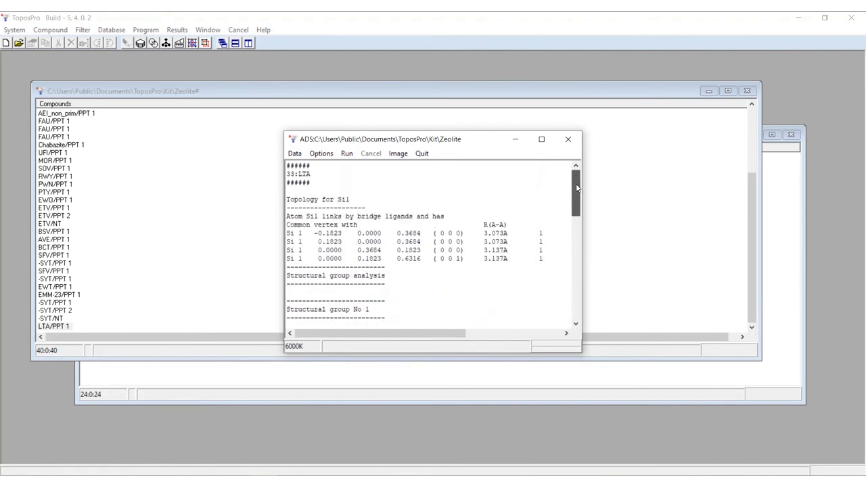
{"action": "left_click_drag", "start_coordinate": [315, 183], "coordinate": [282, 166]}
{"action": "left_click", "coordinate": [318, 172]}
{"action": "left_click_drag", "start_coordinate": [578, 207], "coordinate": [565, 305]}
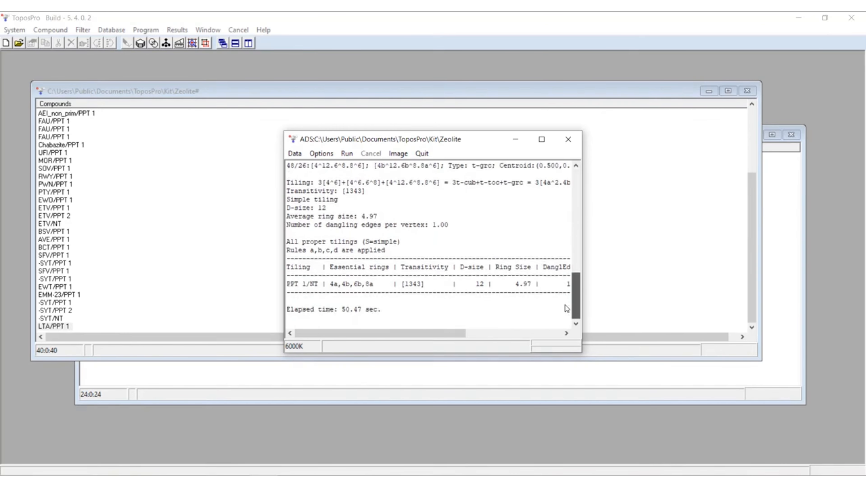
- Display the primitive/natural tiles image for LTA, expand the first PPT 1 entry, and widen and reposition the tile list beside the structure
{"action": "left_click", "coordinate": [396, 153]}
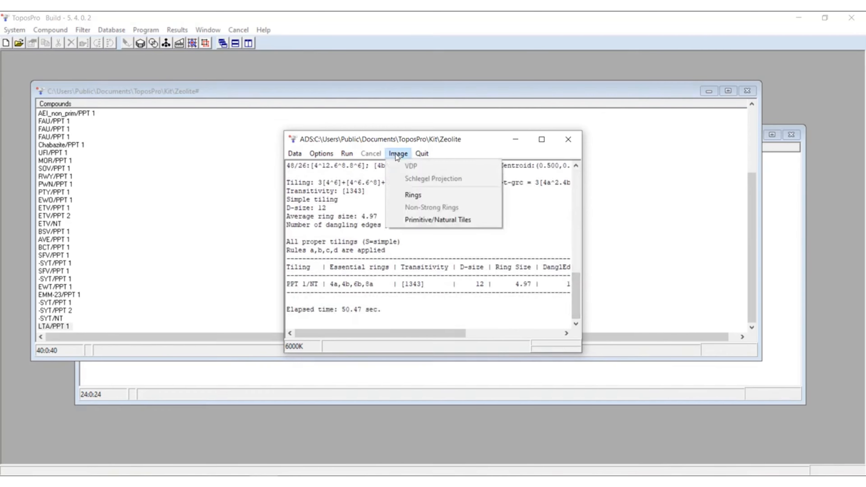
{"action": "left_click", "coordinate": [442, 219]}
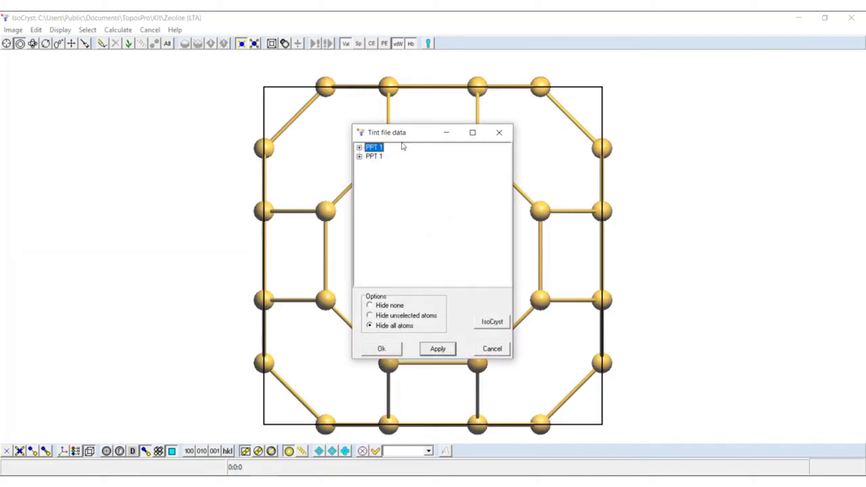
{"action": "left_click_drag", "start_coordinate": [405, 137], "coordinate": [98, 110]}
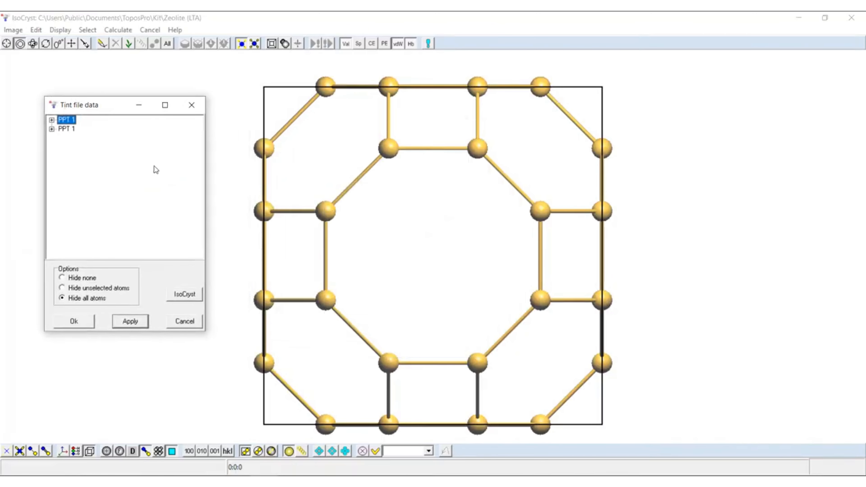
{"action": "left_click", "coordinate": [52, 120]}
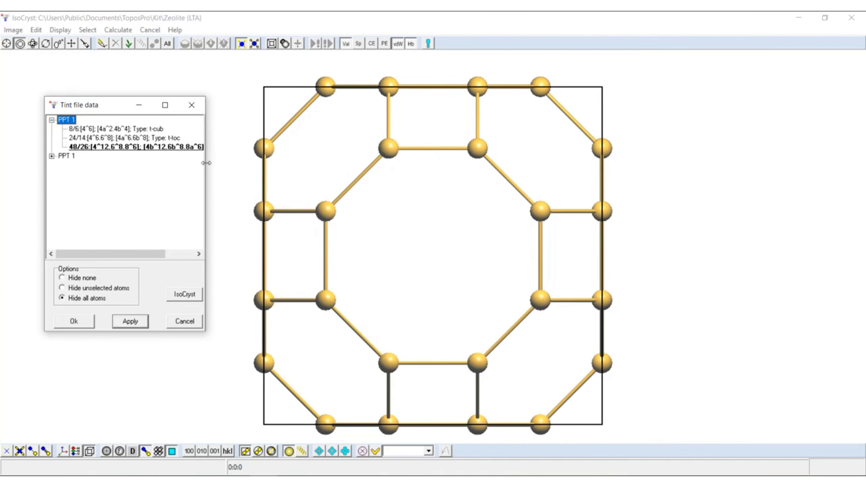
{"action": "left_click_drag", "start_coordinate": [207, 163], "coordinate": [279, 163]}
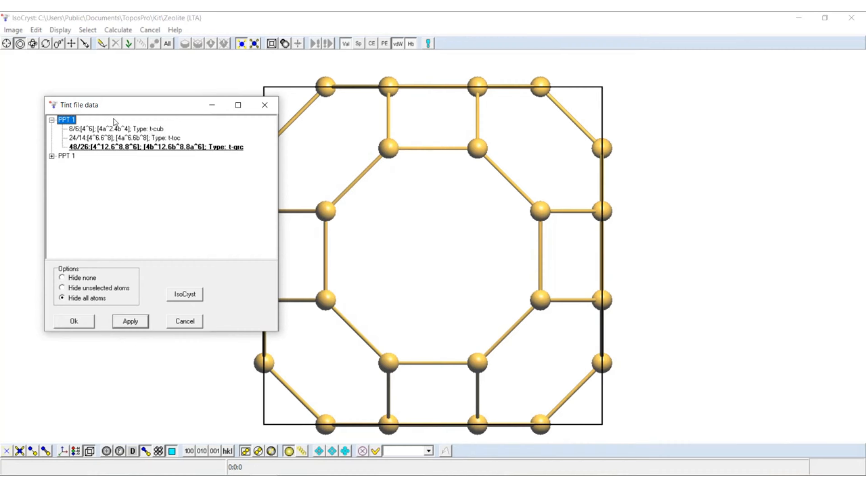
{"action": "left_click_drag", "start_coordinate": [120, 113], "coordinate": [89, 102]}
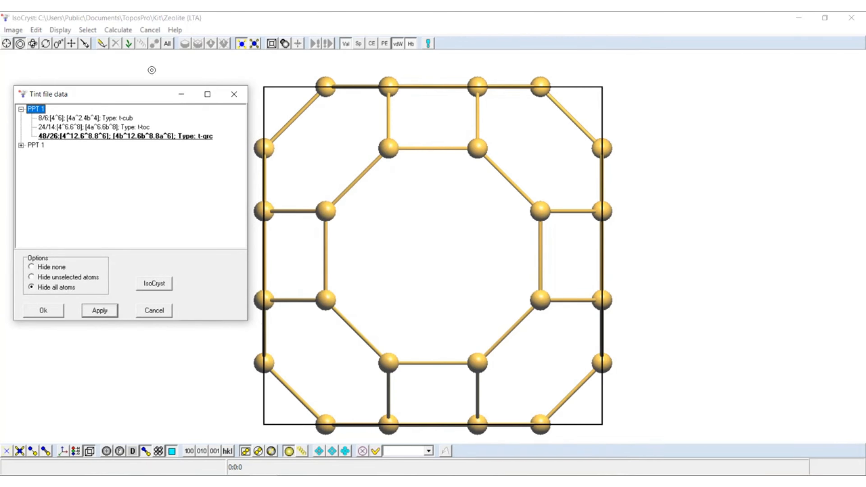
- Select the 48/26 t-grc tile and grow the LTA framework until all tile types under PPT 1 are complete
{"action": "left_click", "coordinate": [124, 136]}
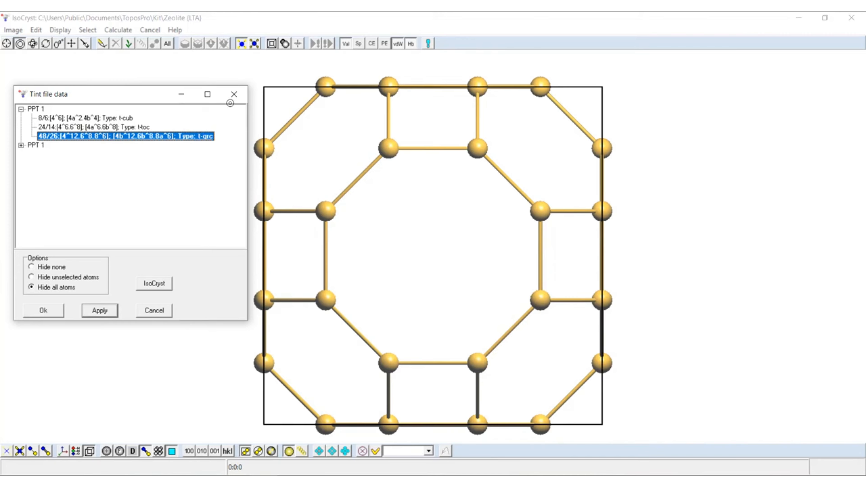
{"action": "left_click", "coordinate": [129, 45]}
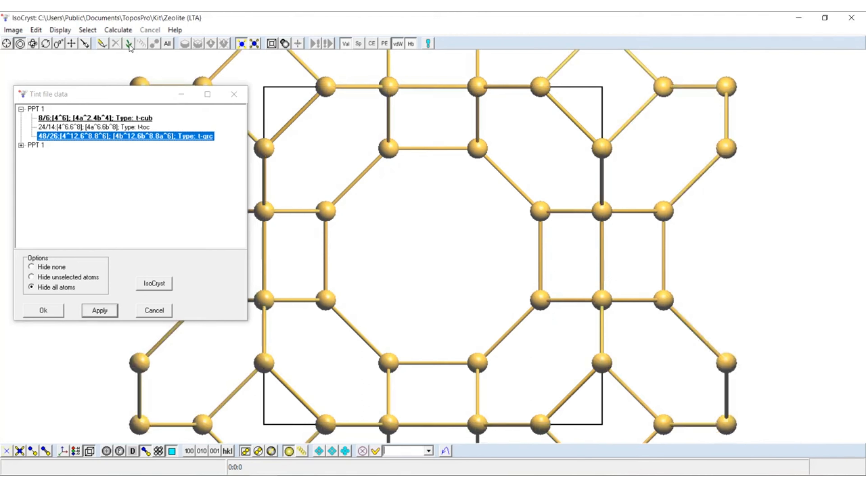
{"action": "left_click", "coordinate": [126, 172]}
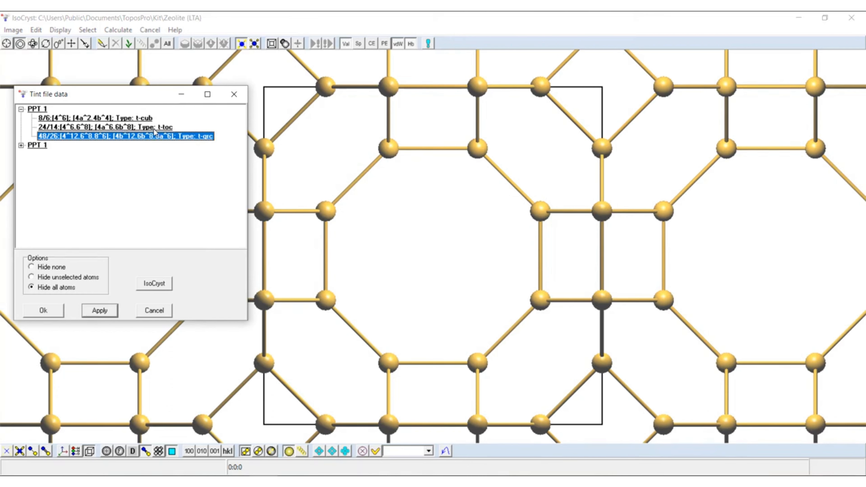
- Apply the 8/6 t-cub tile selection with the Hide all atoms option to isolate that tile
{"action": "left_click", "coordinate": [71, 118]}
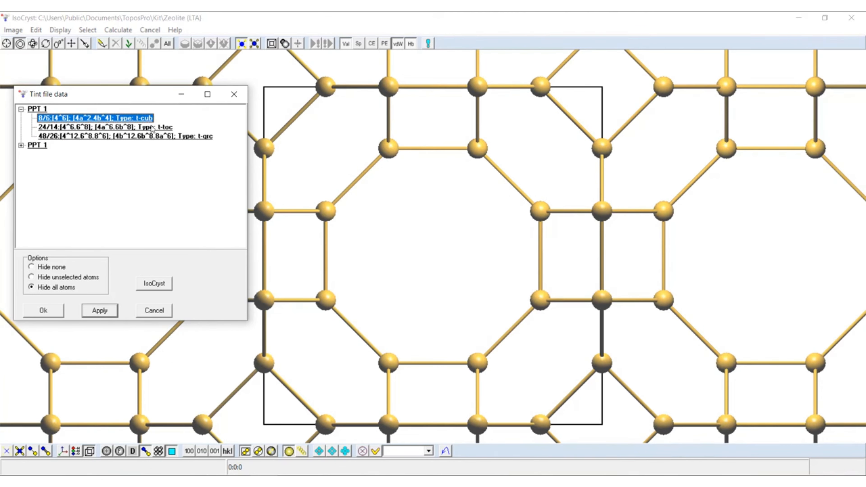
{"action": "left_click", "coordinate": [49, 287]}
{"action": "left_click", "coordinate": [100, 310]}
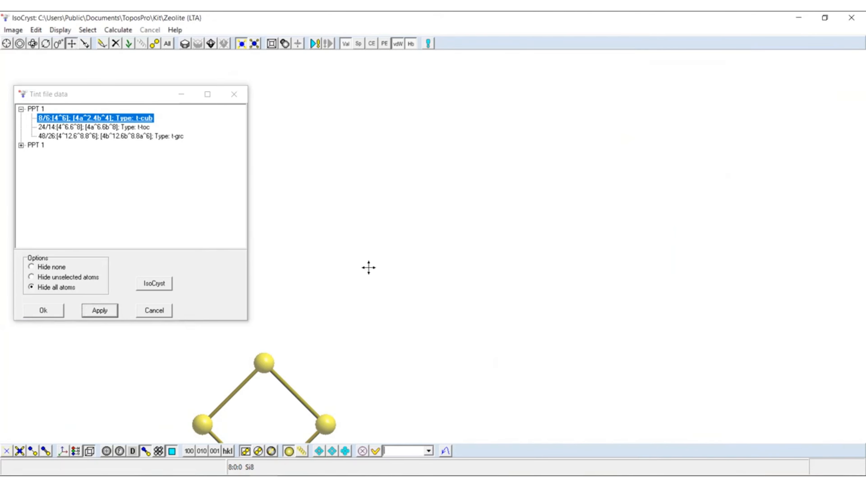
- Centre the isolated t-cub tile in the free space beside the tile list and rotate it into a three-dimensional view
{"action": "left_click_drag", "start_coordinate": [367, 267], "coordinate": [491, 109]}
{"action": "left_click", "coordinate": [33, 43]}
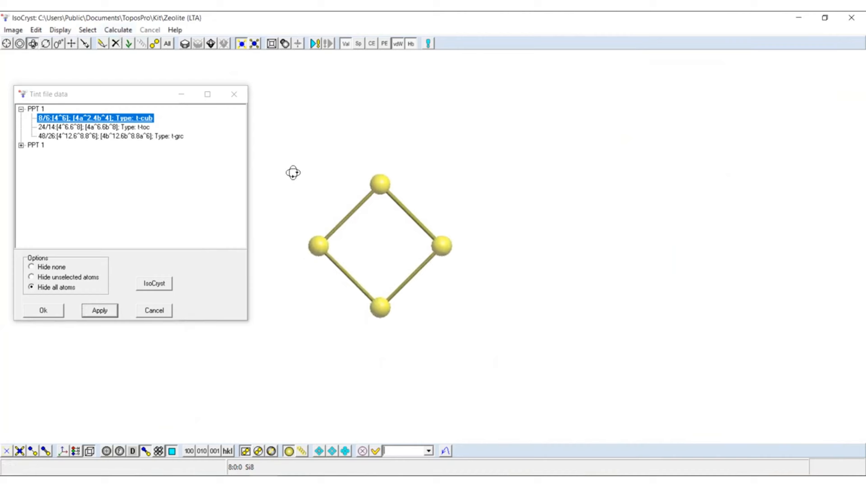
{"action": "left_click_drag", "start_coordinate": [294, 173], "coordinate": [369, 223]}
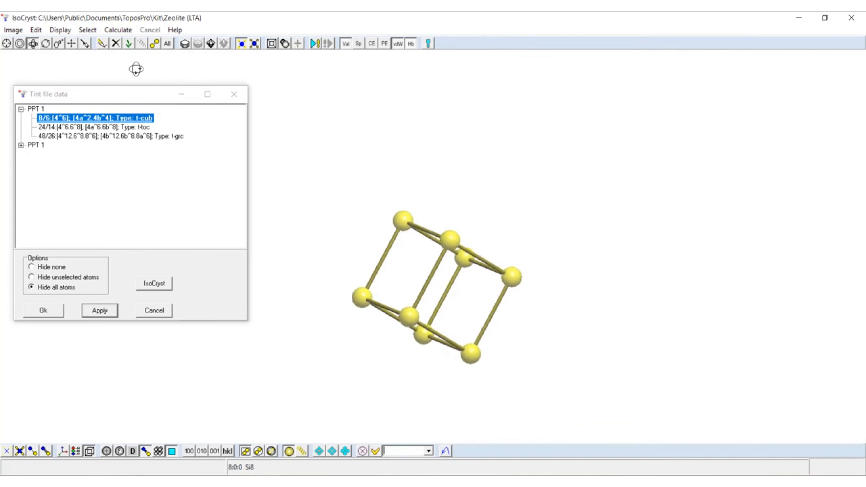
- Bring back the full LTA framework and isolate the 24/14 t-toc tile using the Hide all atoms option
{"action": "left_click", "coordinate": [20, 44]}
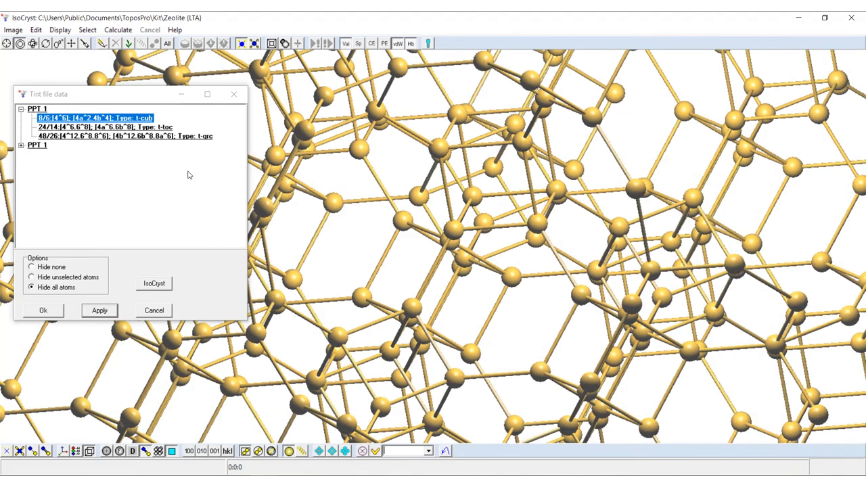
{"action": "left_click", "coordinate": [146, 127]}
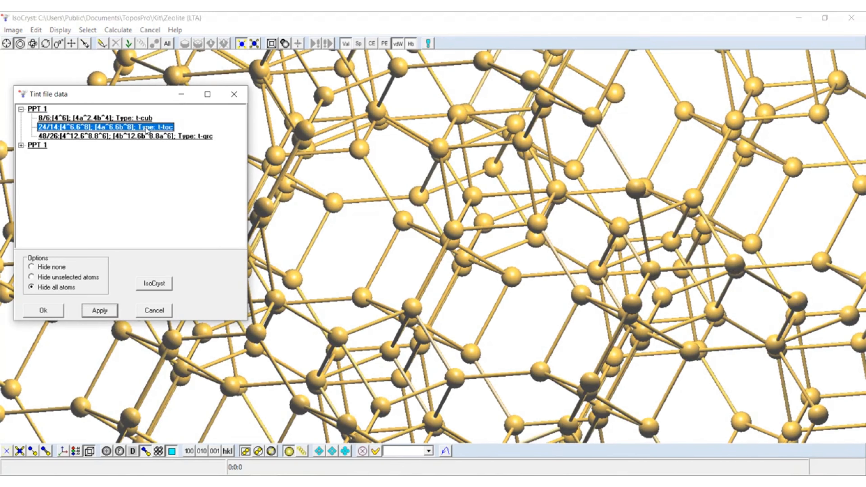
{"action": "left_click", "coordinate": [104, 311]}
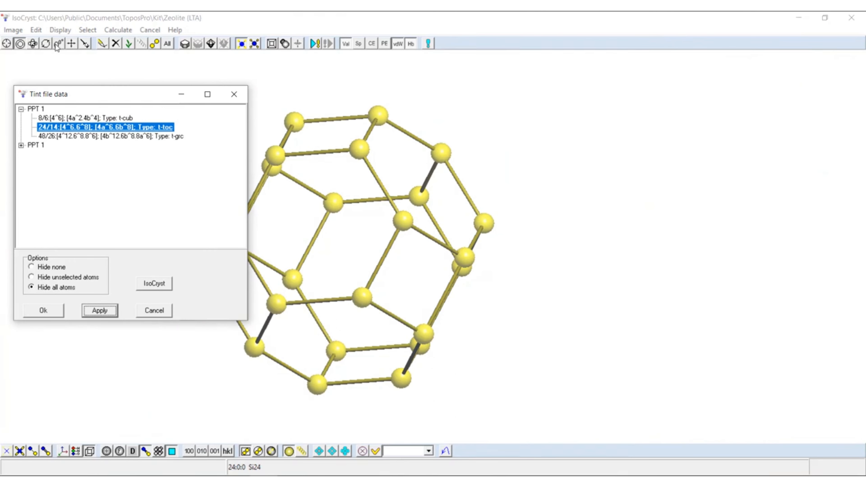
- Rotate the isolated t-toc tile to view its faces and recentre it beside the tile list
{"action": "left_click", "coordinate": [71, 44]}
{"action": "left_click_drag", "start_coordinate": [306, 339], "coordinate": [486, 162]}
{"action": "left_click", "coordinate": [32, 44]}
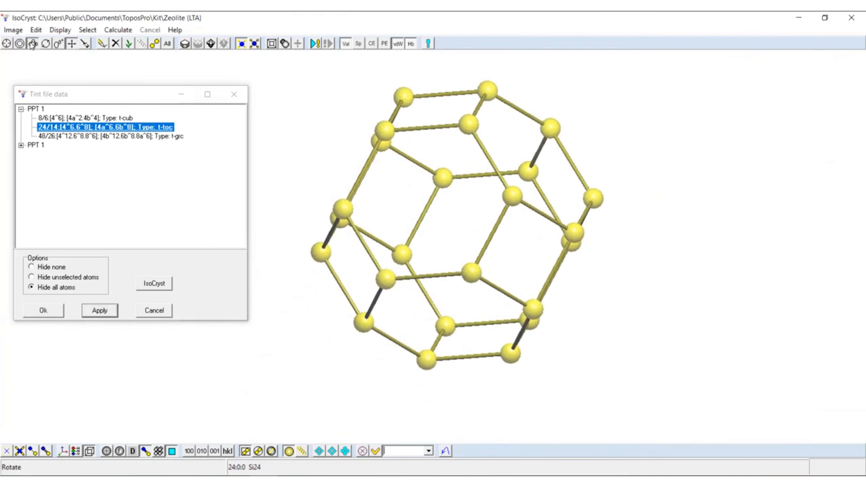
{"action": "left_click_drag", "start_coordinate": [390, 230], "coordinate": [341, 109]}
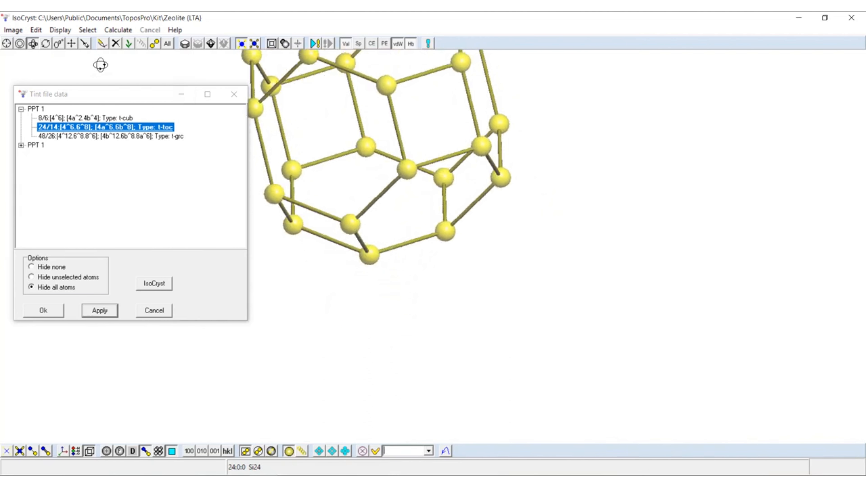
{"action": "left_click", "coordinate": [72, 44]}
{"action": "left_click_drag", "start_coordinate": [463, 242], "coordinate": [532, 332]}
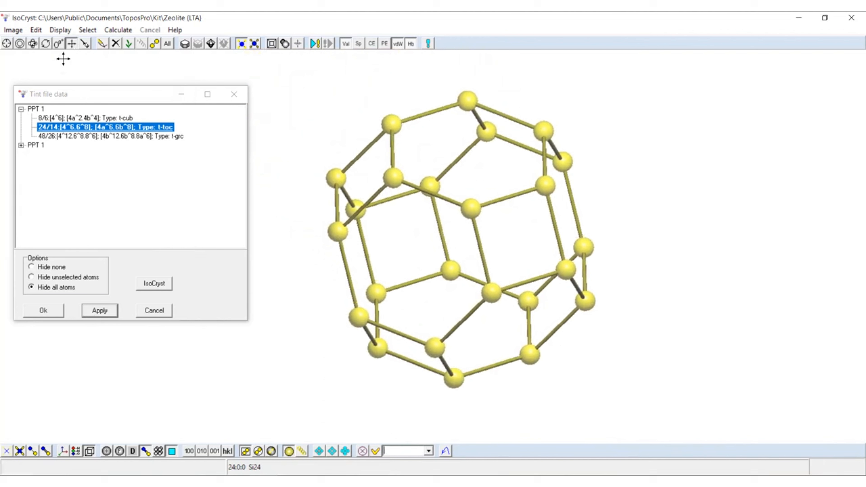
- Restore the complete LTA framework and isolate the 48/26 t-grc tile with all other atoms hidden
{"action": "left_click", "coordinate": [20, 43]}
{"action": "left_click", "coordinate": [305, 99]}
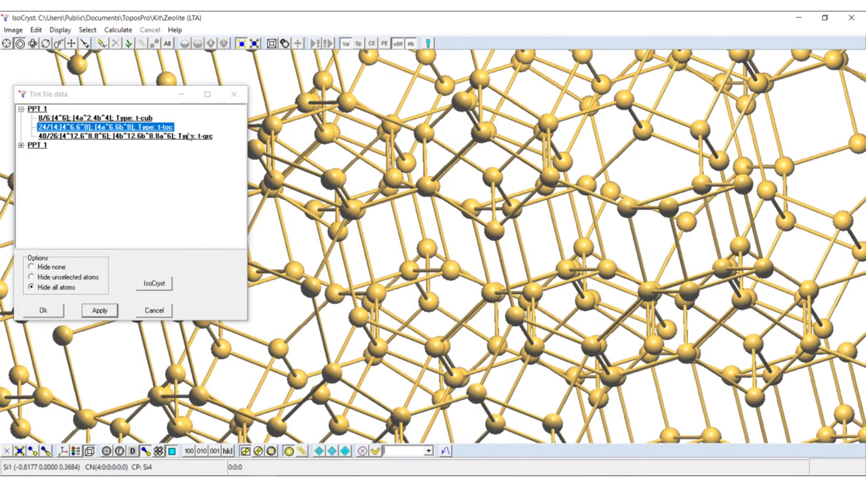
{"action": "left_click", "coordinate": [178, 136]}
{"action": "left_click", "coordinate": [98, 314]}
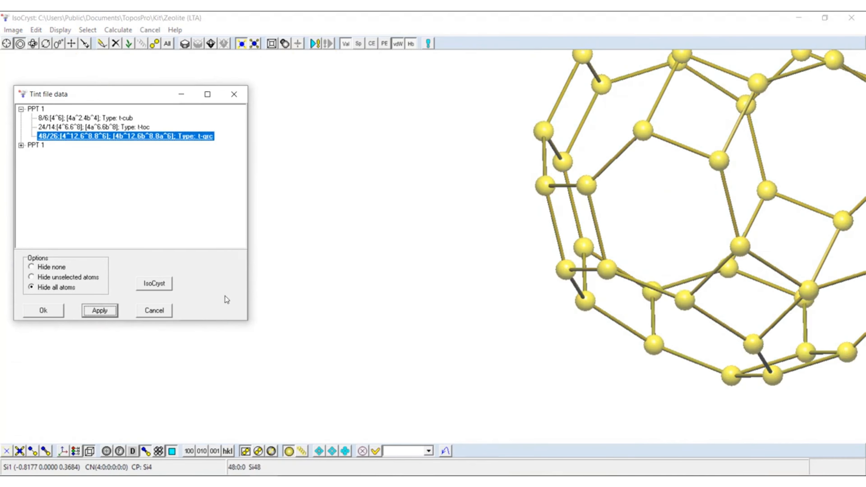
- Move the isolated t-grc tile clear of the tile list and rotate it to examine its large openings
{"action": "left_click", "coordinate": [73, 44]}
{"action": "mouse_move", "coordinate": [519, 236]}
{"action": "left_mouse_down"}
{"action": "mouse_move", "coordinate": [420, 227]}
{"action": "mouse_move", "coordinate": [508, 224]}
{"action": "left_mouse_up"}
{"action": "left_click", "coordinate": [33, 43]}
{"action": "left_click_drag", "start_coordinate": [456, 176], "coordinate": [425, 201]}
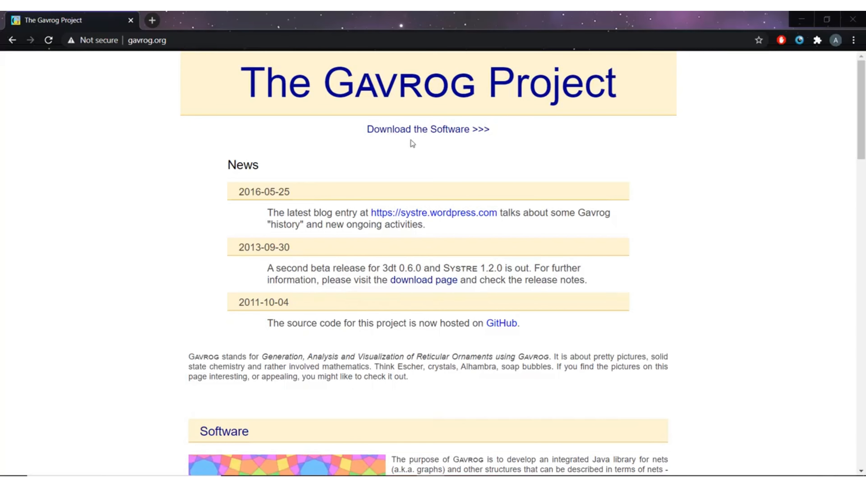
- Check the web address of The Gavrog Project page in the browser
{"action": "left_click", "coordinate": [147, 39]}
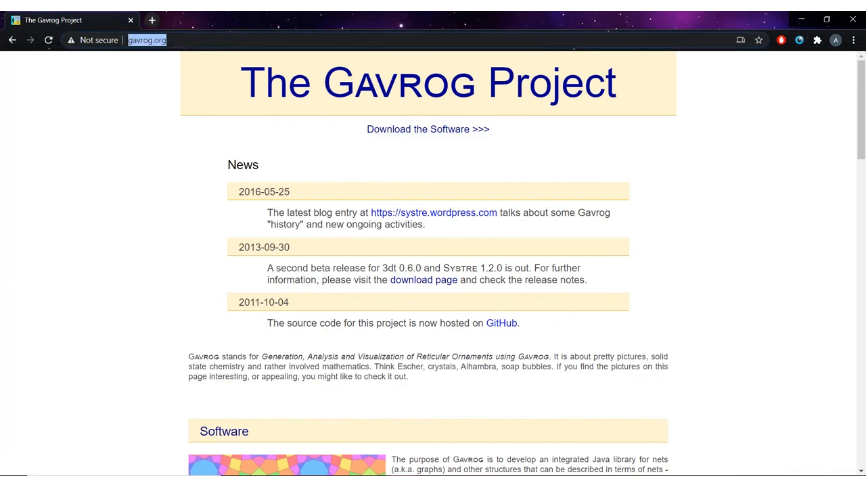
{"action": "left_click", "coordinate": [371, 155]}
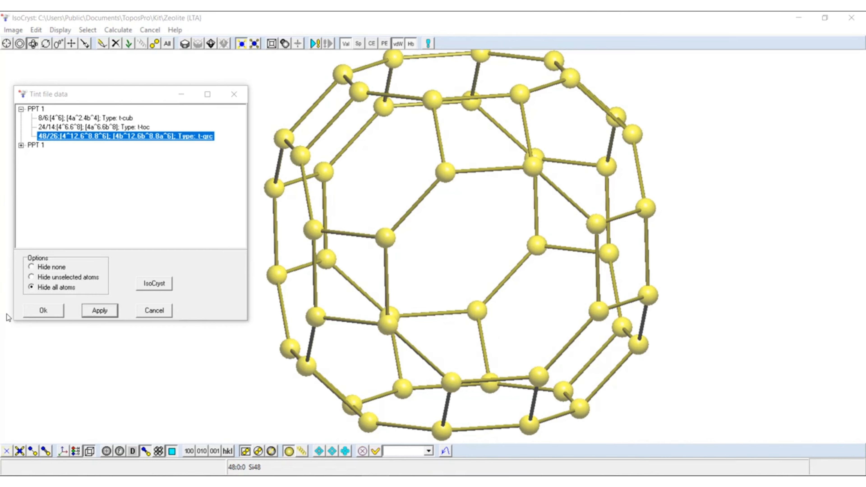
- Switch to the natural tilings for nets PDF in Acrobat Reader and examine its first page down to the journal citation
{"action": "key", "text": "alt+Tab"}
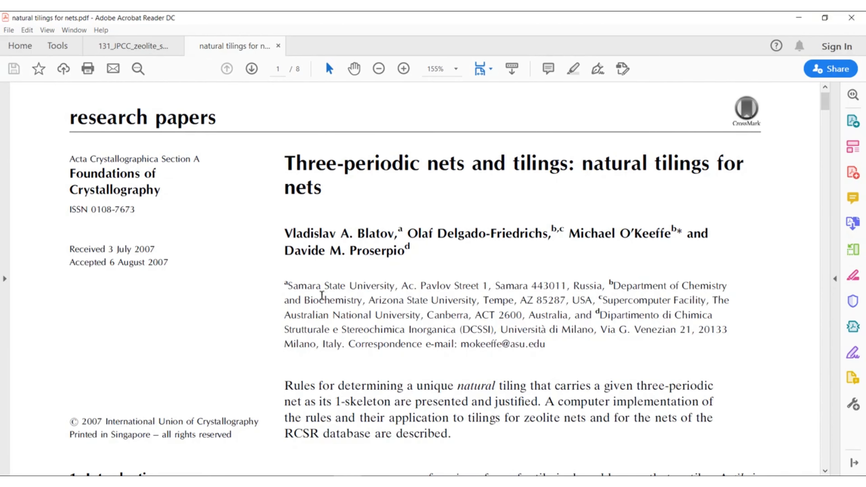
{"action": "scroll", "coordinate": [243, 252], "scroll_direction": "down", "scroll_amount": 10}
{"action": "scroll", "coordinate": [257, 251], "scroll_direction": "down", "scroll_amount": 9}
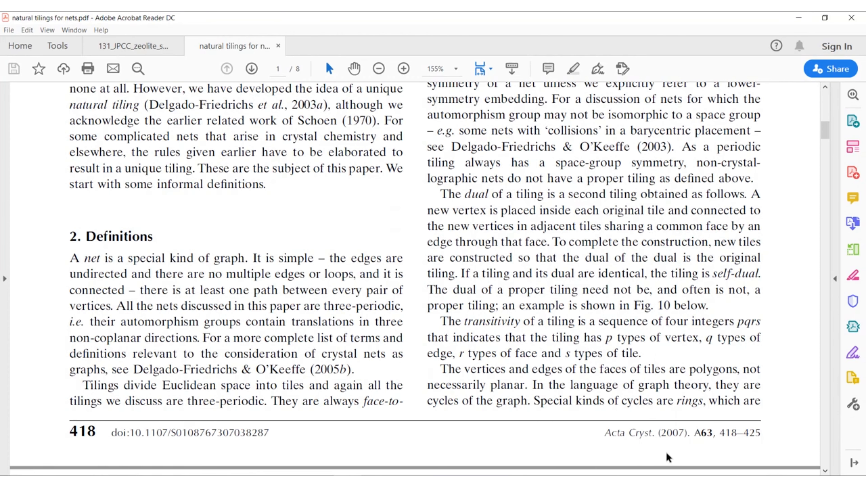
{"action": "left_click_drag", "start_coordinate": [605, 434], "coordinate": [767, 434]}
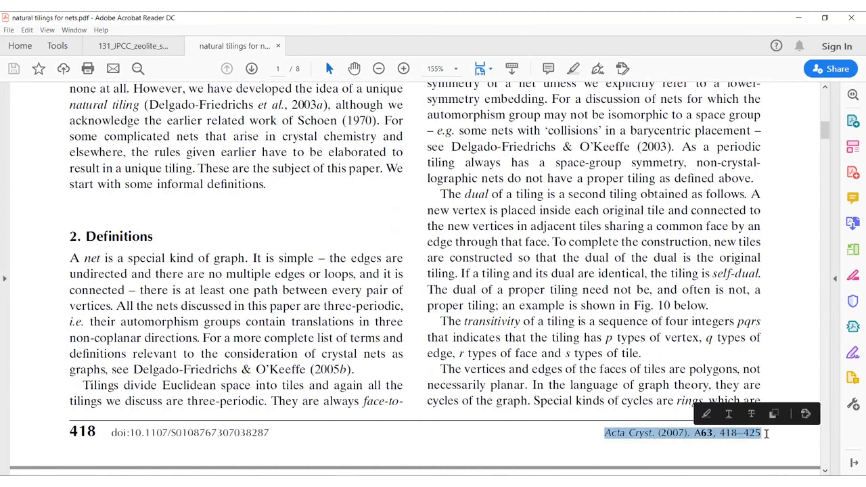
{"action": "left_click", "coordinate": [769, 432]}
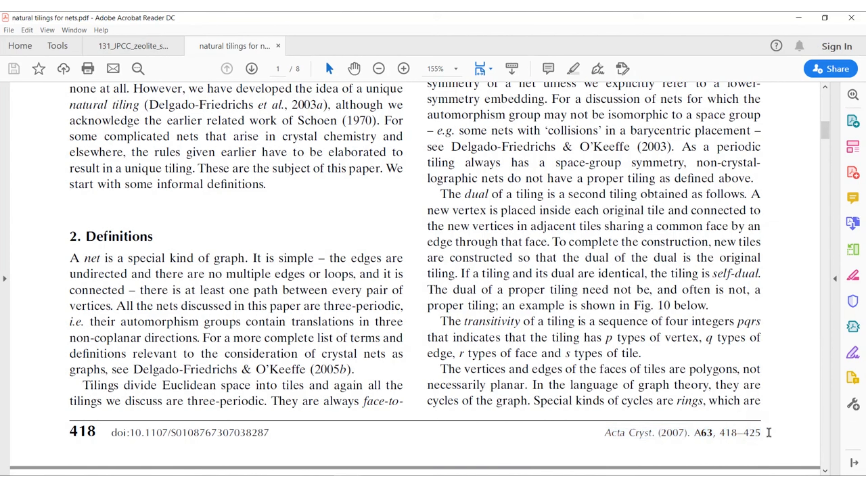
- Open the 131_JPCC_zeolite_small PDF and review the title and abstract of Natural Tilings for Zeolite-Type Frameworks
{"action": "left_click", "coordinate": [127, 48]}
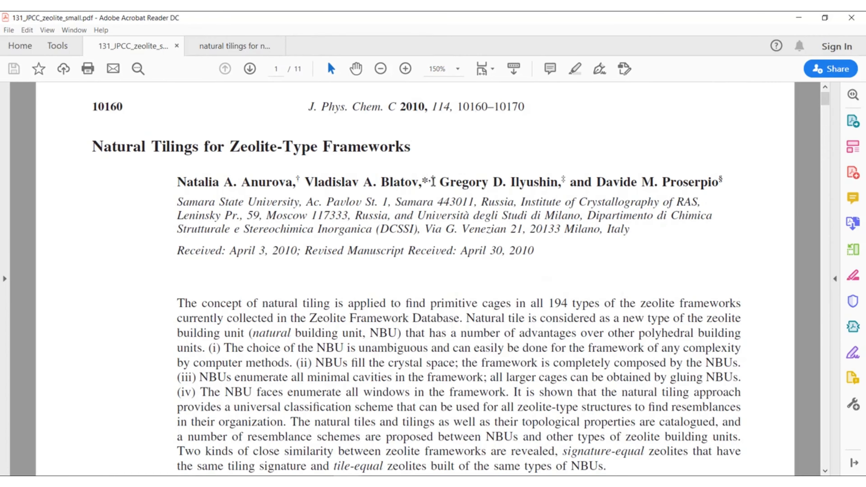
{"action": "scroll", "coordinate": [373, 242], "scroll_direction": "down", "scroll_amount": 4}
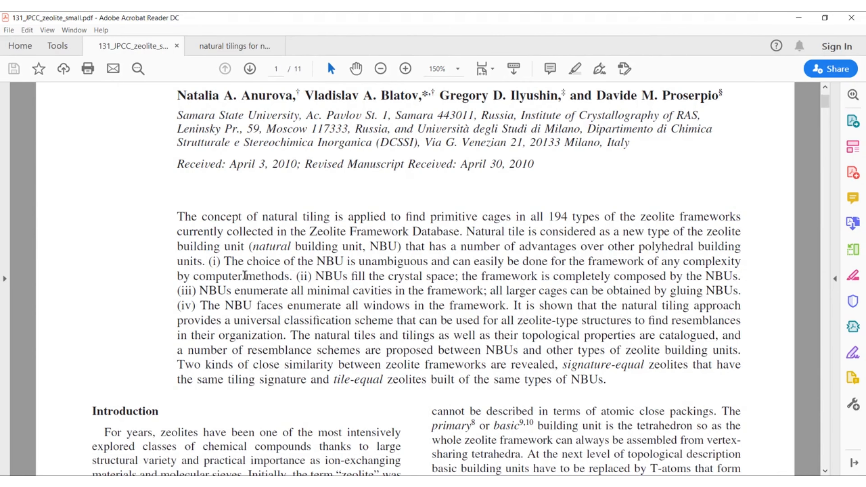
{"action": "scroll", "coordinate": [244, 275], "scroll_direction": "up", "scroll_amount": 2}
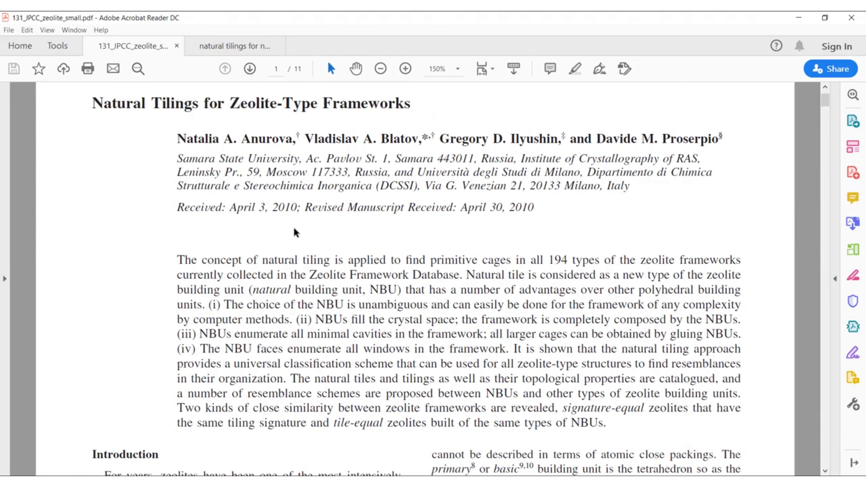